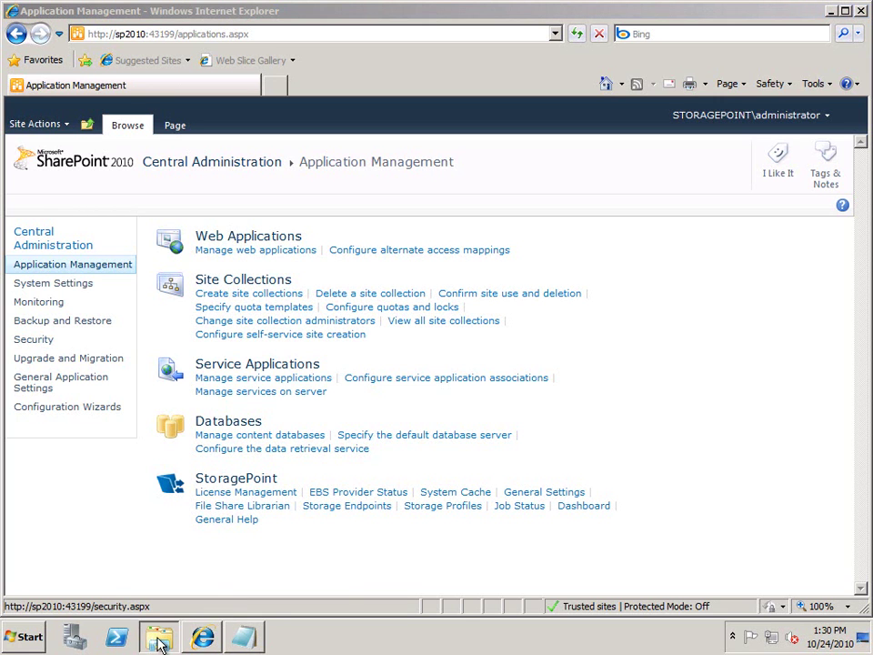
# - Browse Local Disk (C:) to User Drives, review its seven user folders, then close Explorer
pyautogui.click(28, 636)
pyautogui.click(273, 383)
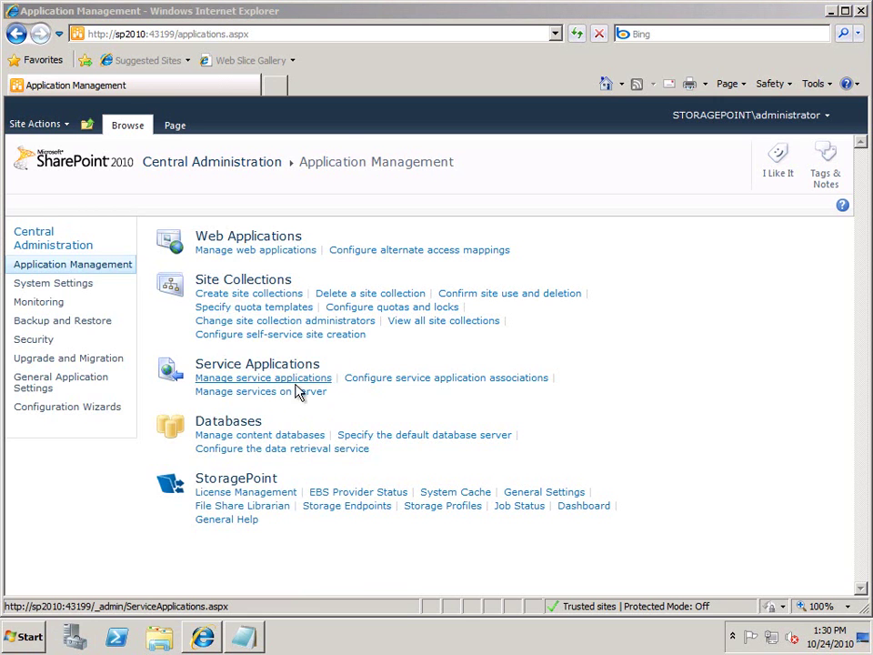
pyautogui.doubleClick(419, 216)
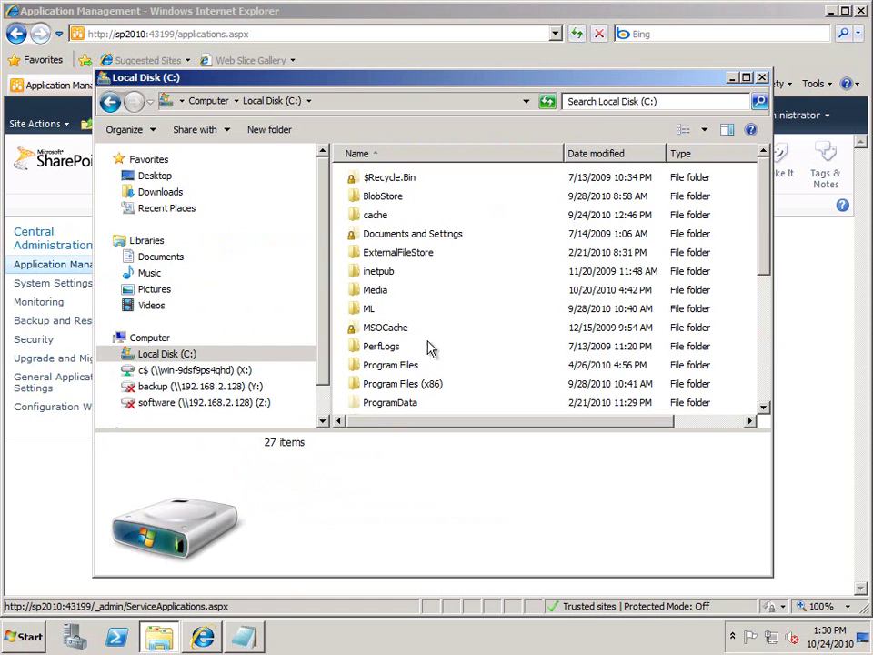
pyautogui.scroll(-3, 419, 409)
pyautogui.click(409, 393)
pyautogui.doubleClick(408, 393)
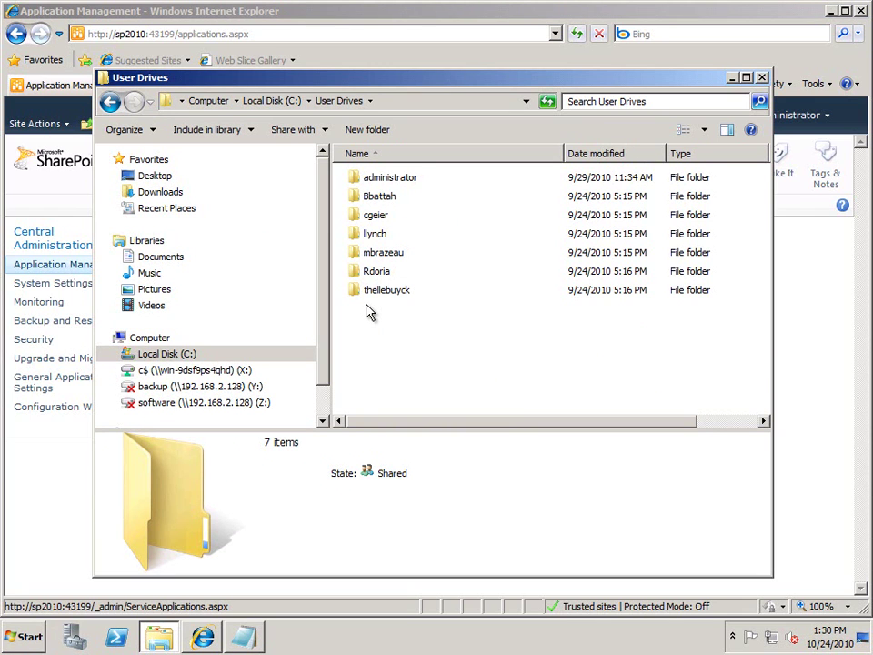
pyautogui.click(763, 78)
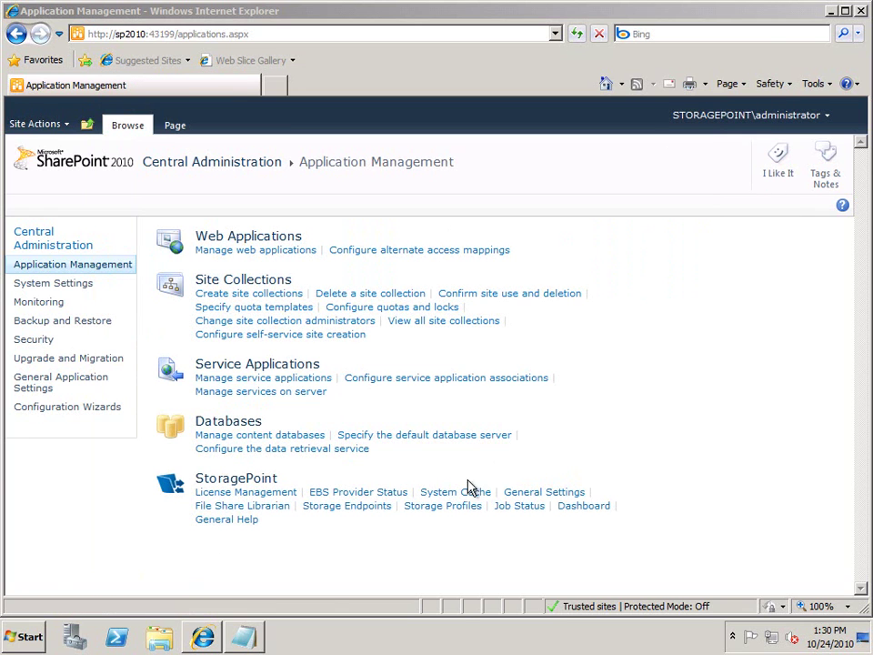
# - Create a new File Share Librarian configuration named MySites
pyautogui.click(273, 510)
pyautogui.click(222, 313)
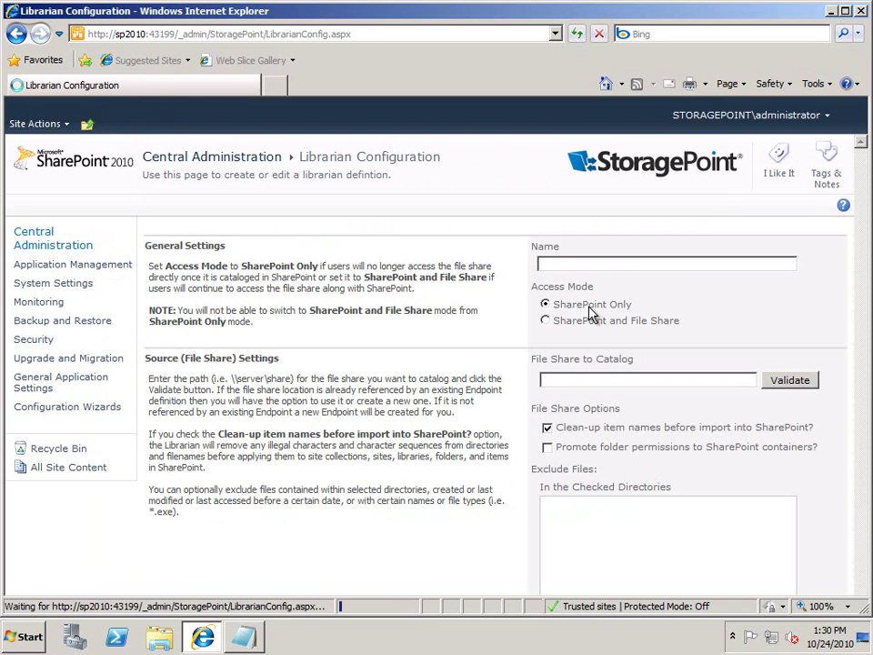
pyautogui.click(636, 263)
pyautogui.write('MySites')
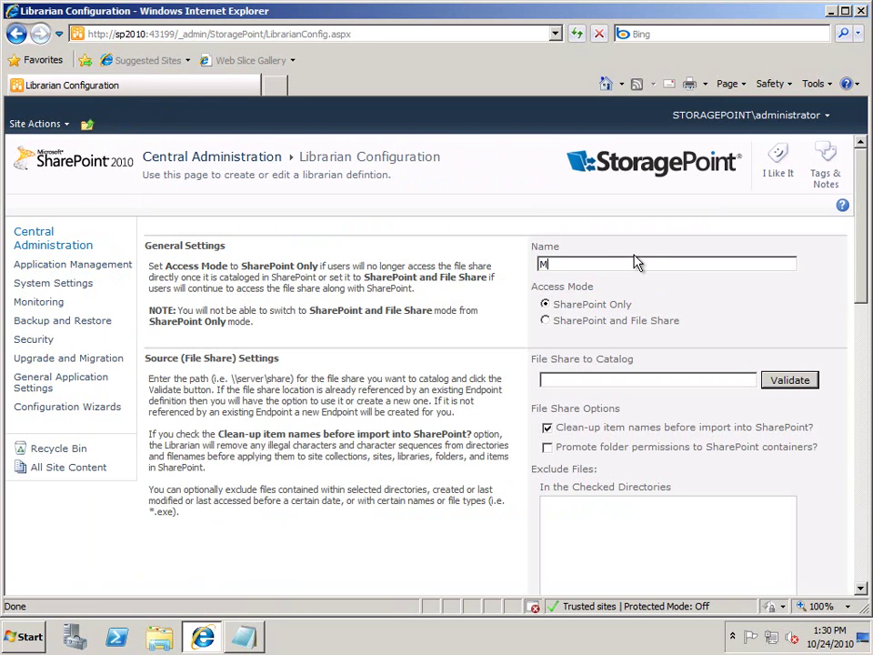
# - Enter the file share path c:\user drives and validate it
pyautogui.click(665, 380)
pyautogui.write('c:\\')
pyautogui.write('user drives')
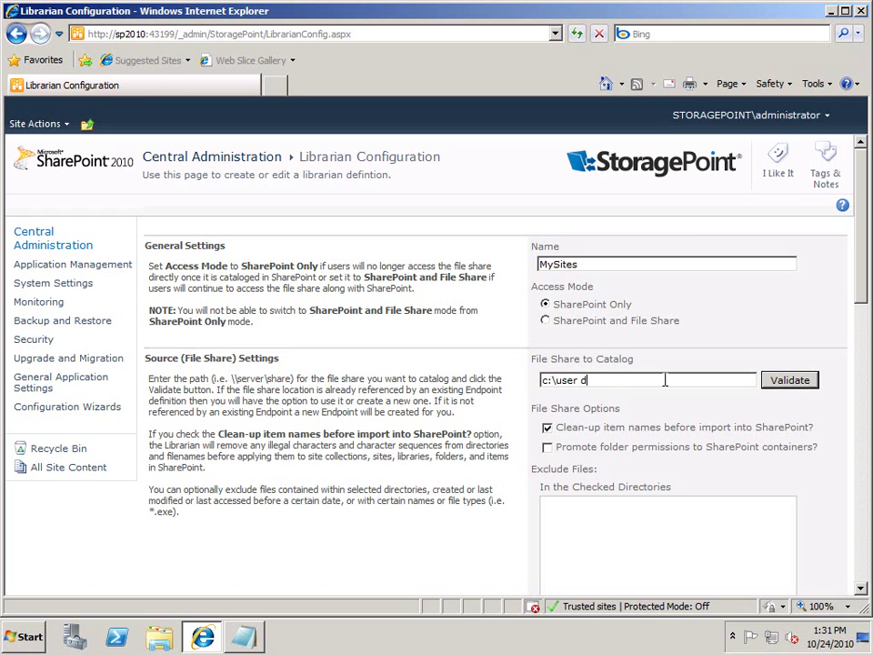
pyautogui.click(789, 381)
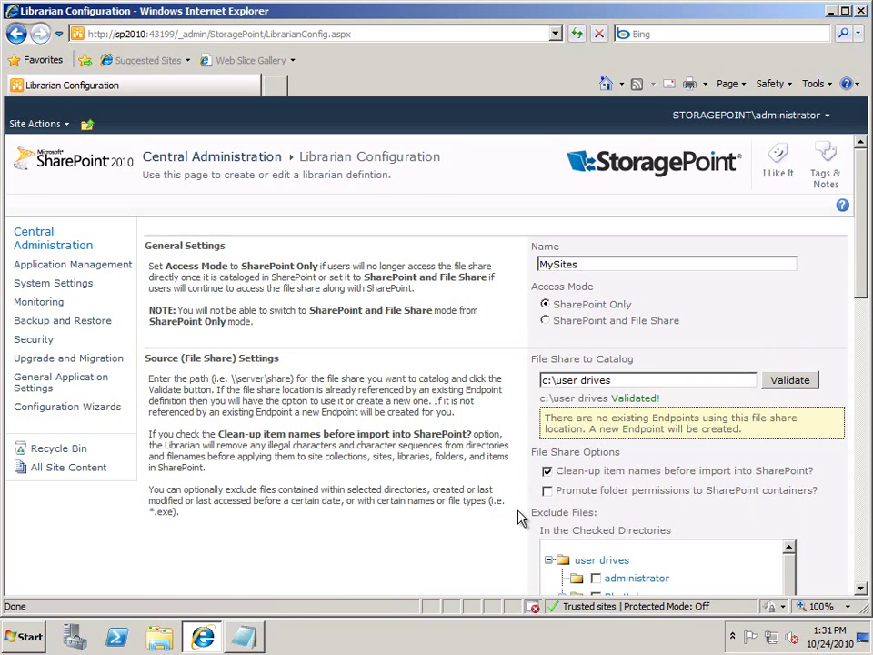
pyautogui.scroll(-2, 591, 504)
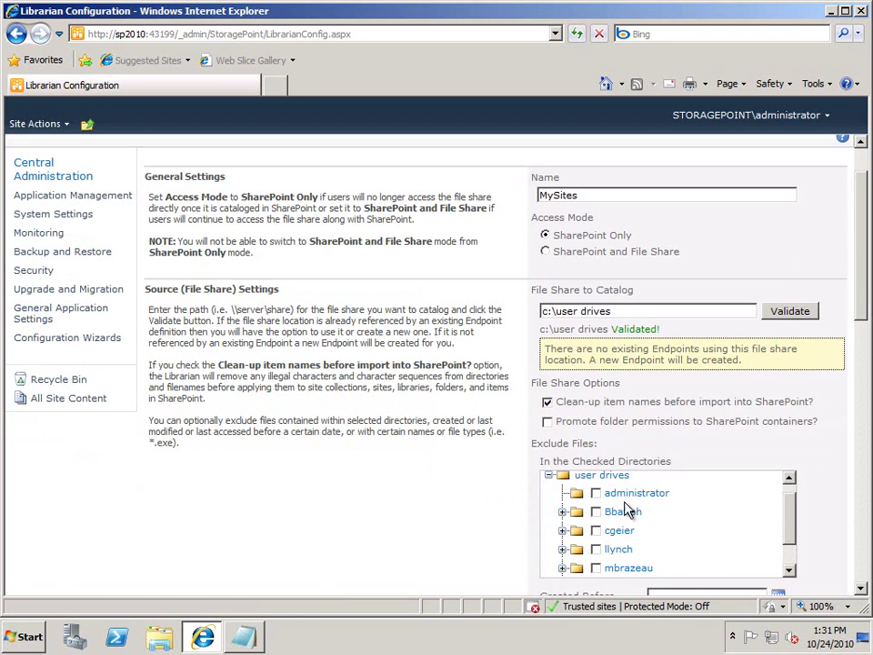
pyautogui.moveTo(863, 308); pyautogui.dragTo(867, 391)
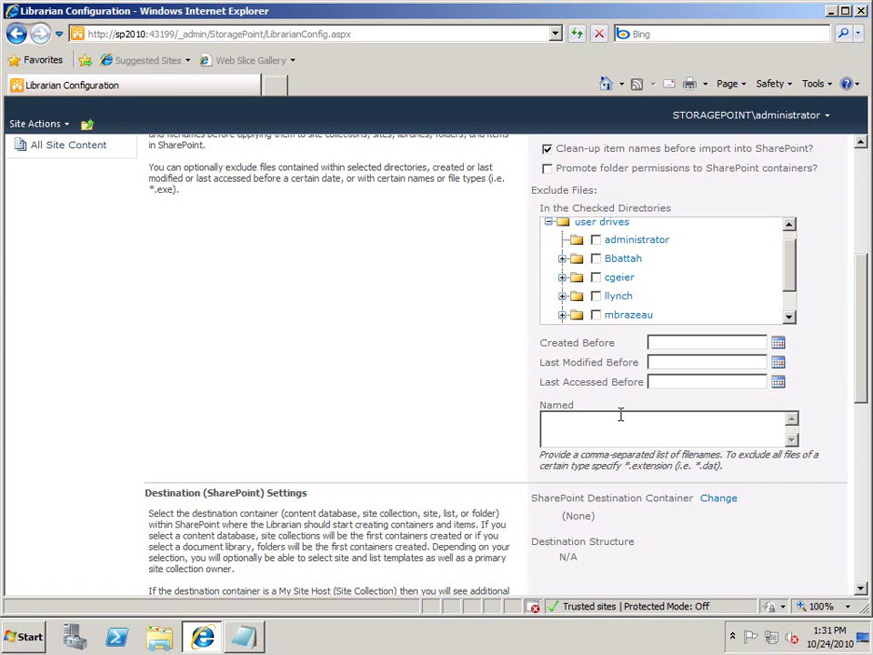
pyautogui.click(721, 501)
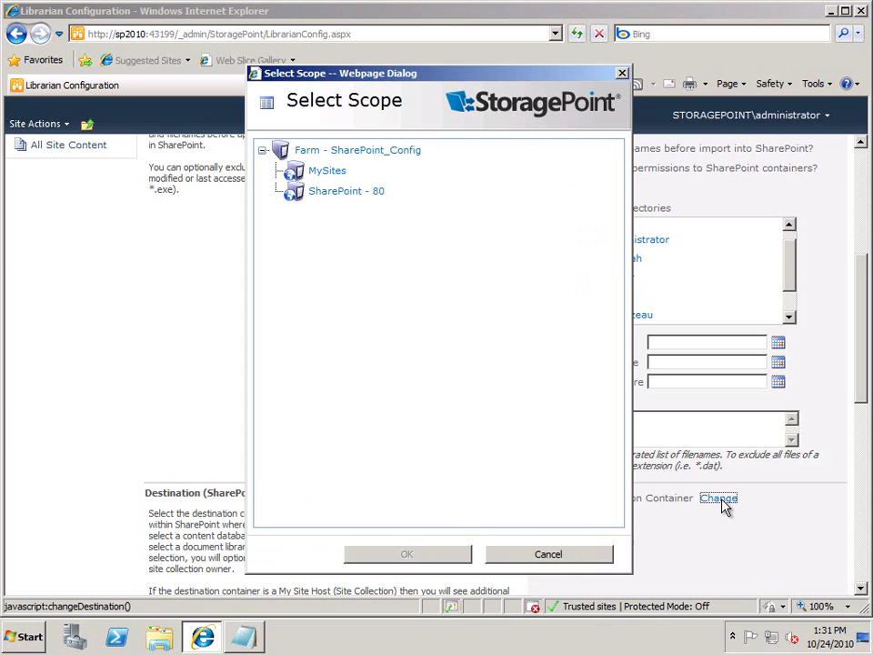
pyautogui.click(329, 172)
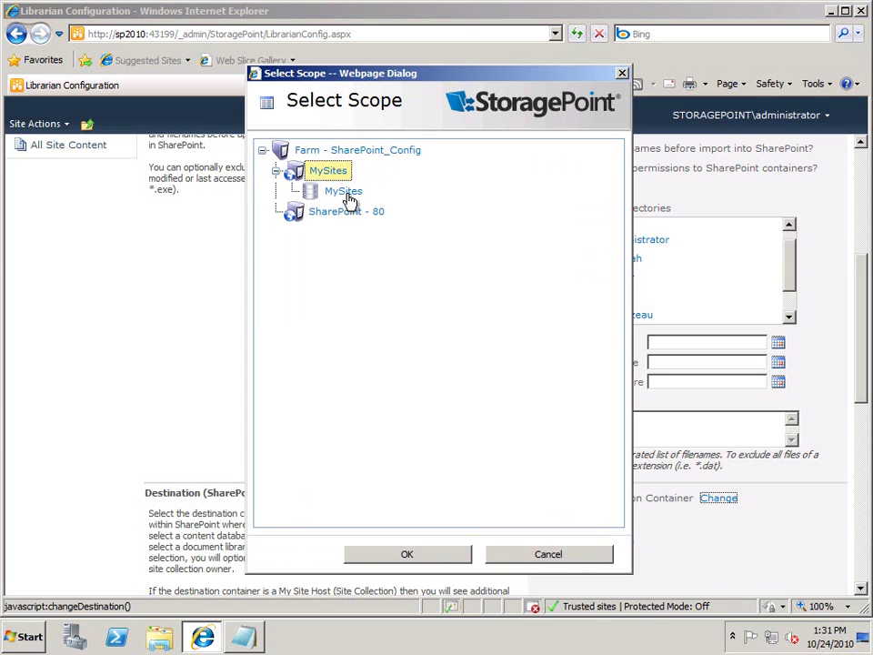
pyautogui.click(346, 194)
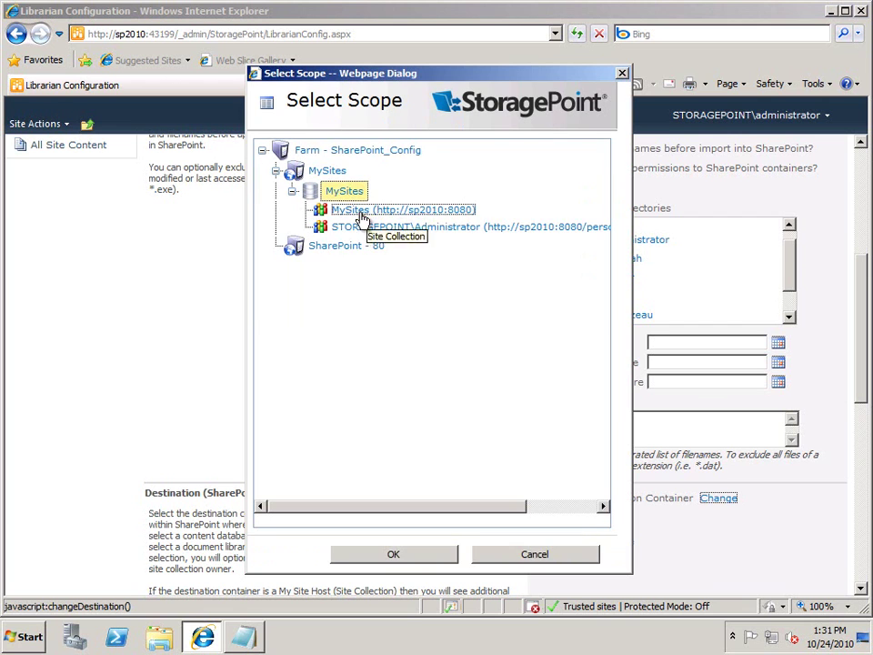
pyautogui.click(361, 216)
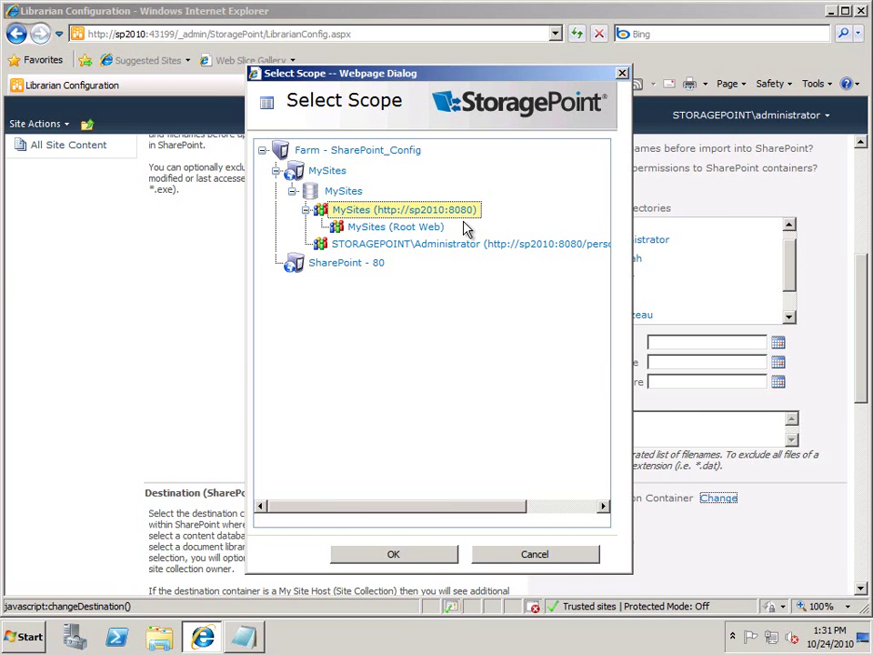
pyautogui.press('Return')
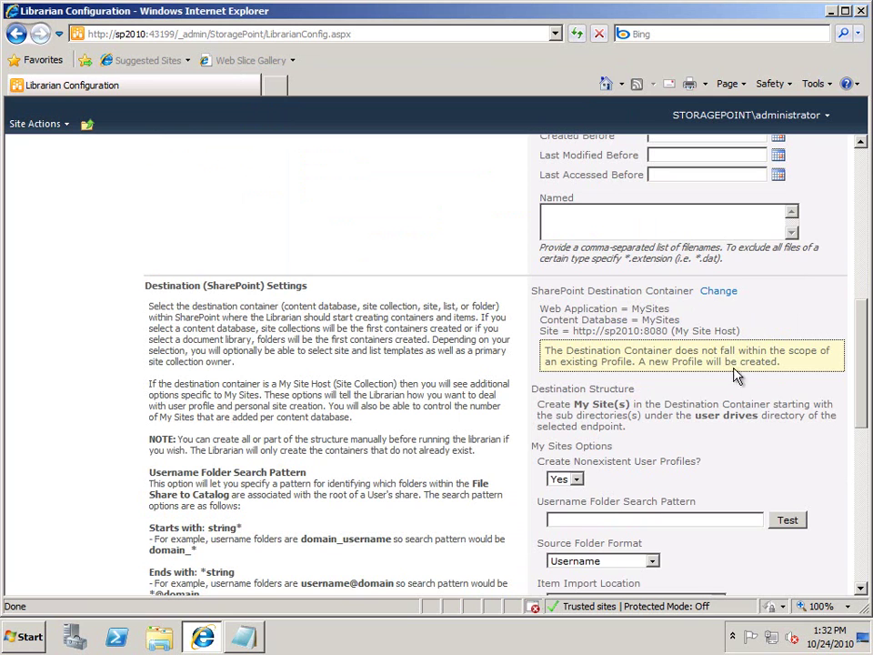
# - Set the Item Import Location to Shared Documents
pyautogui.scroll(-1, 736, 398)
pyautogui.scroll(-1, 729, 413)
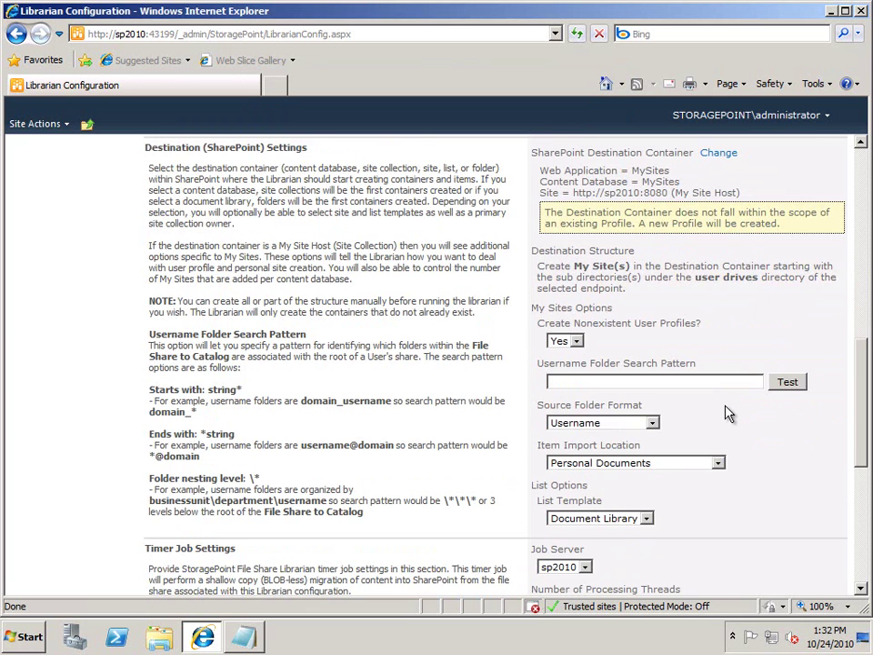
pyautogui.scroll(-1, 728, 413)
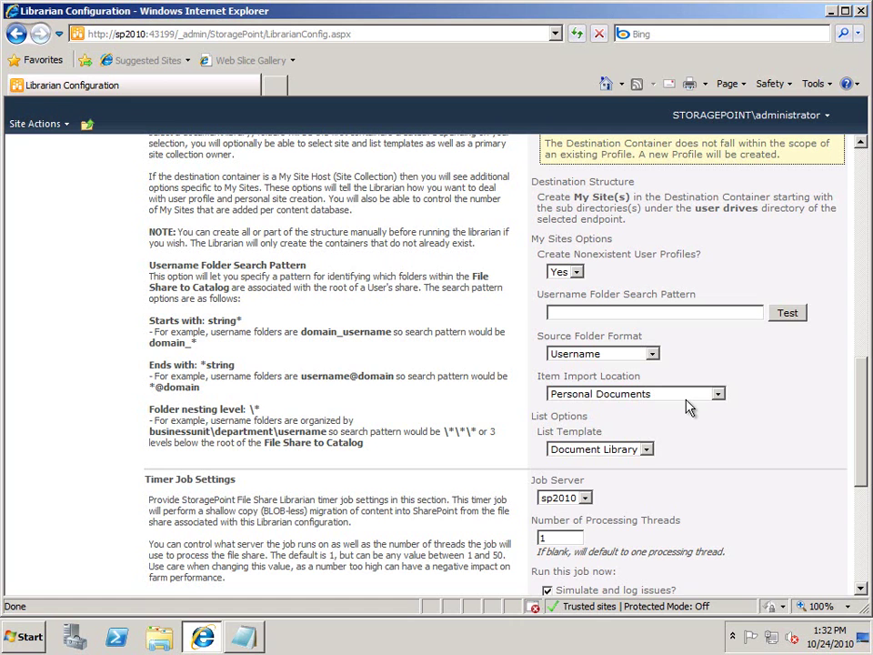
pyautogui.click(719, 395)
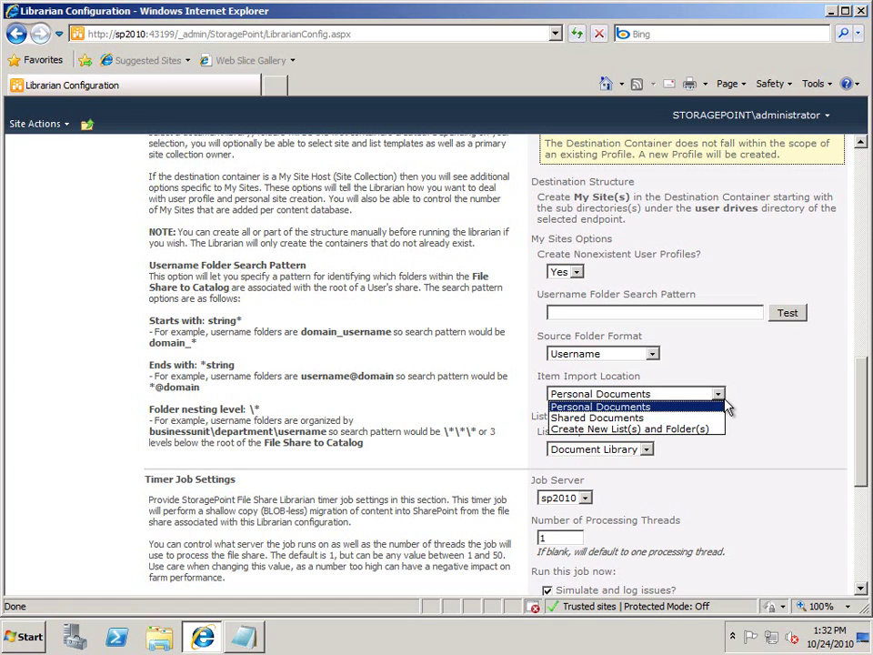
pyautogui.click(637, 420)
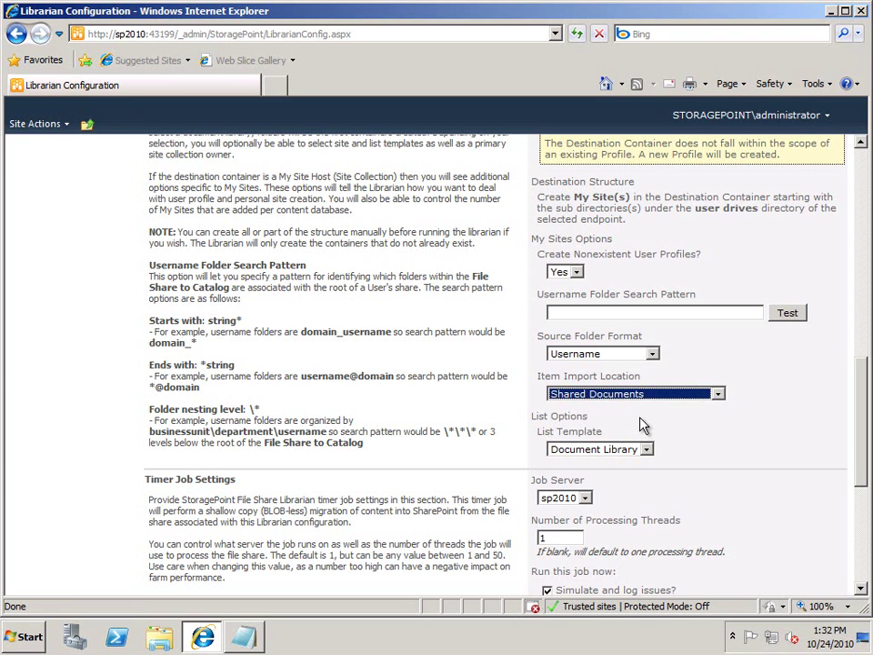
# - Use 4 processing threads, turn off Simulate, and catalog the file share now
pyautogui.scroll(-2, 585, 425)
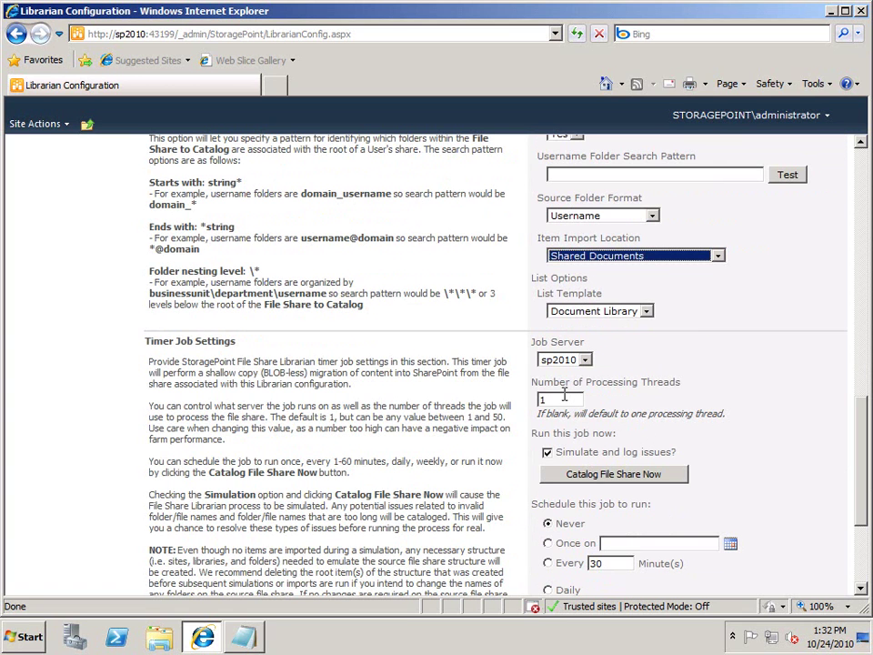
pyautogui.doubleClick(564, 397)
pyautogui.write('4')
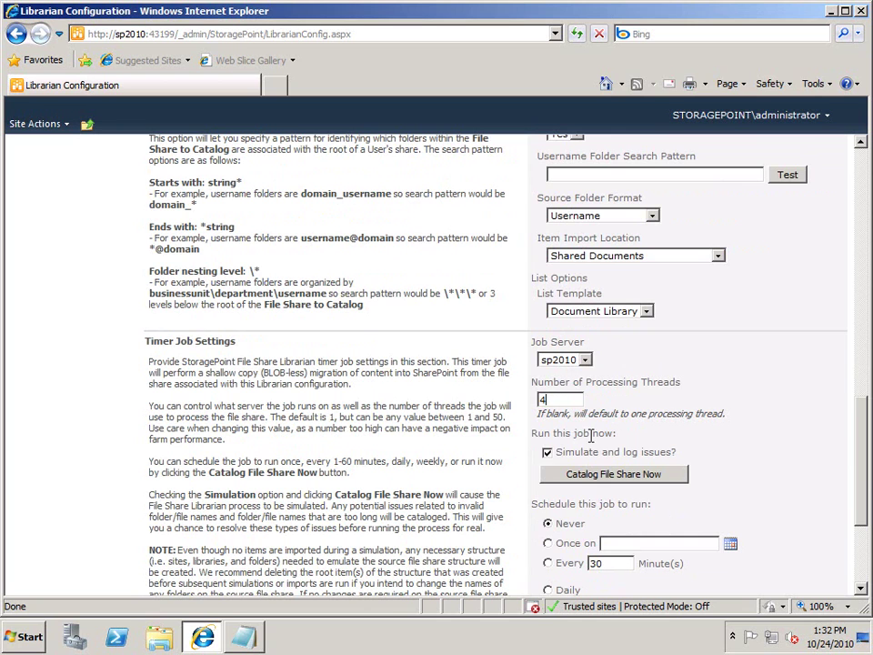
pyautogui.click(547, 452)
pyautogui.click(614, 474)
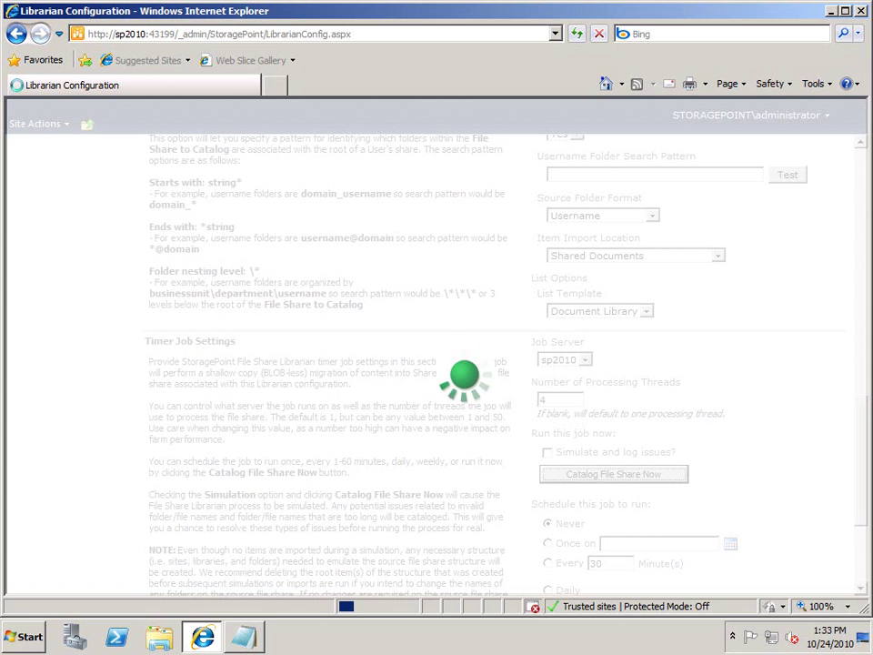
pyautogui.scroll(-3, 650, 441)
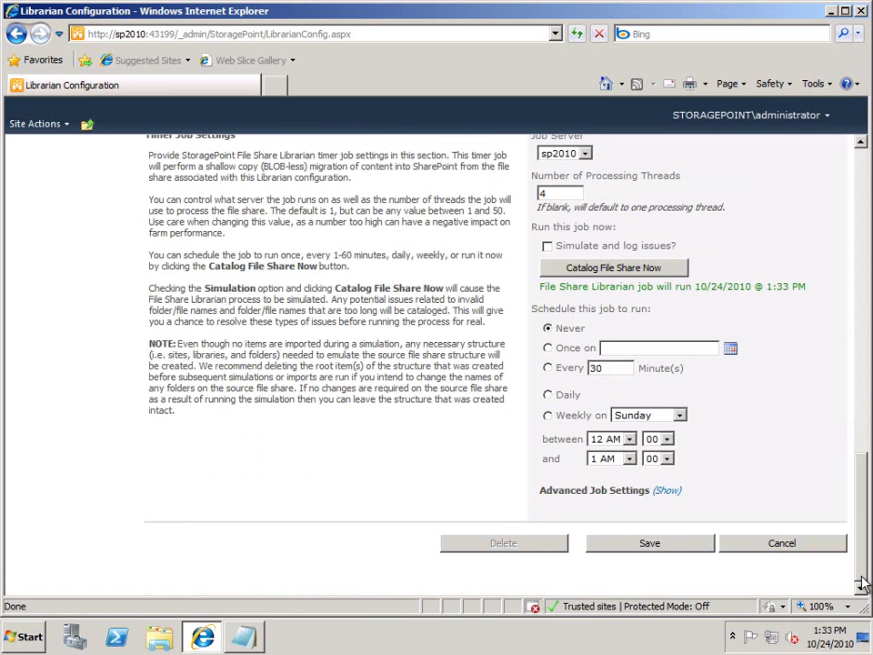
# - Save the MySites librarian and refresh Job Status until the Librarian job reads Complete, 100%
pyautogui.click(651, 543)
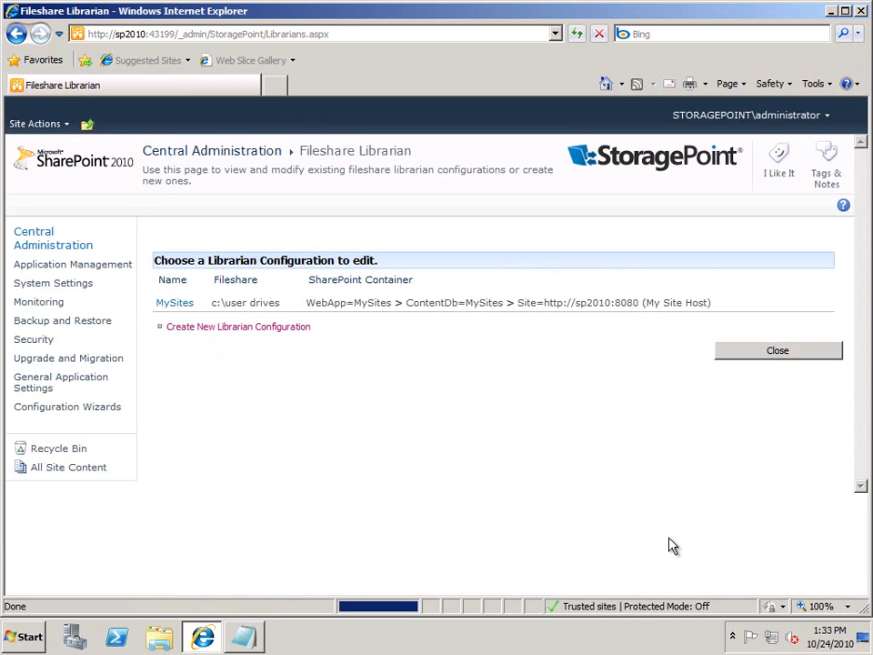
pyautogui.click(760, 353)
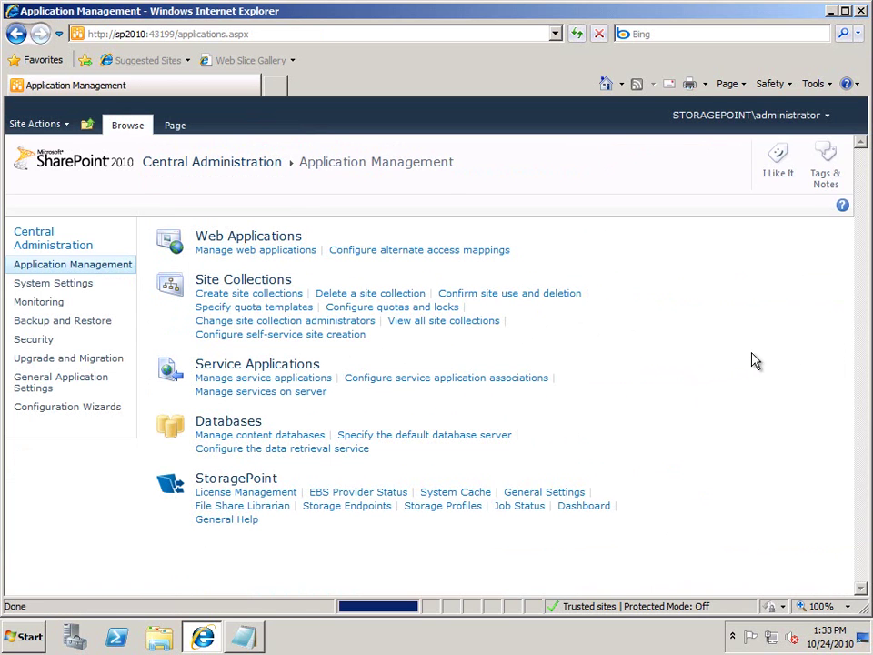
pyautogui.click(515, 509)
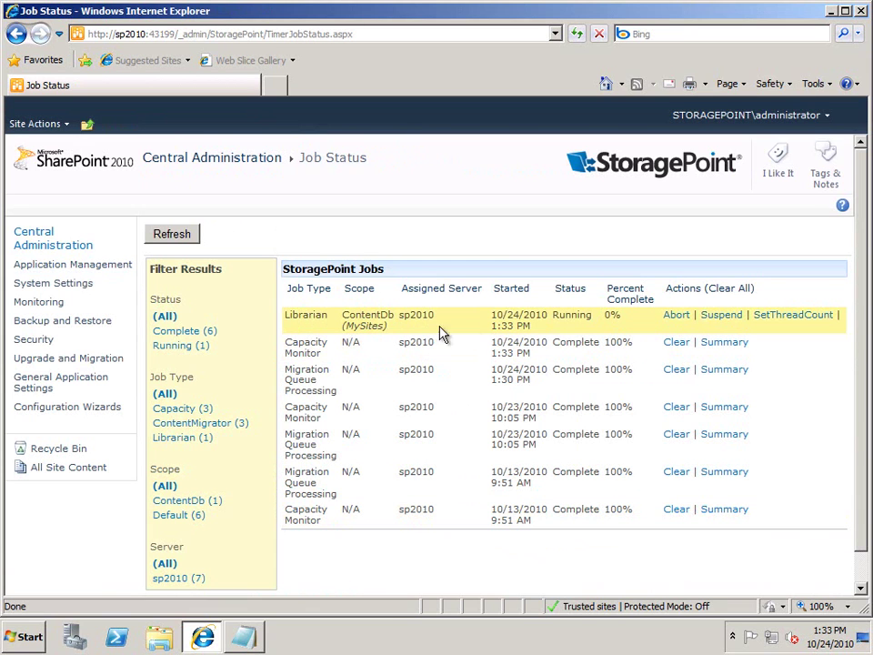
pyautogui.click(181, 244)
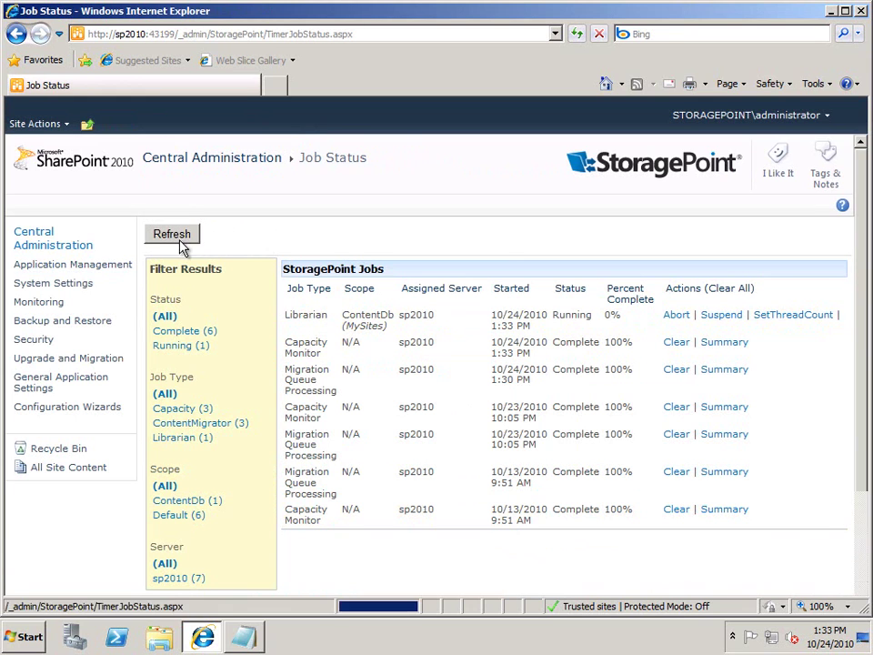
pyautogui.click(181, 239)
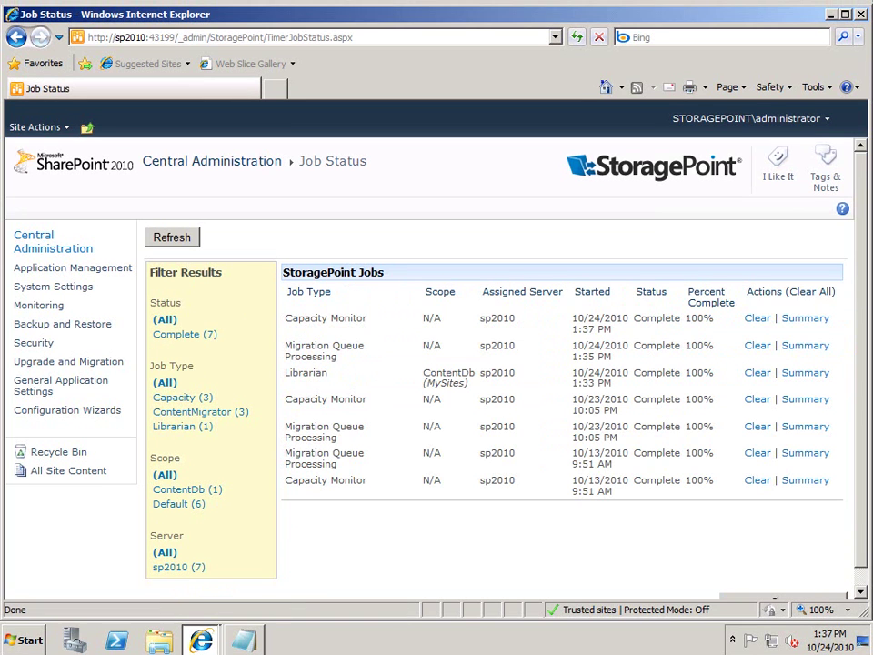
pyautogui.click(808, 375)
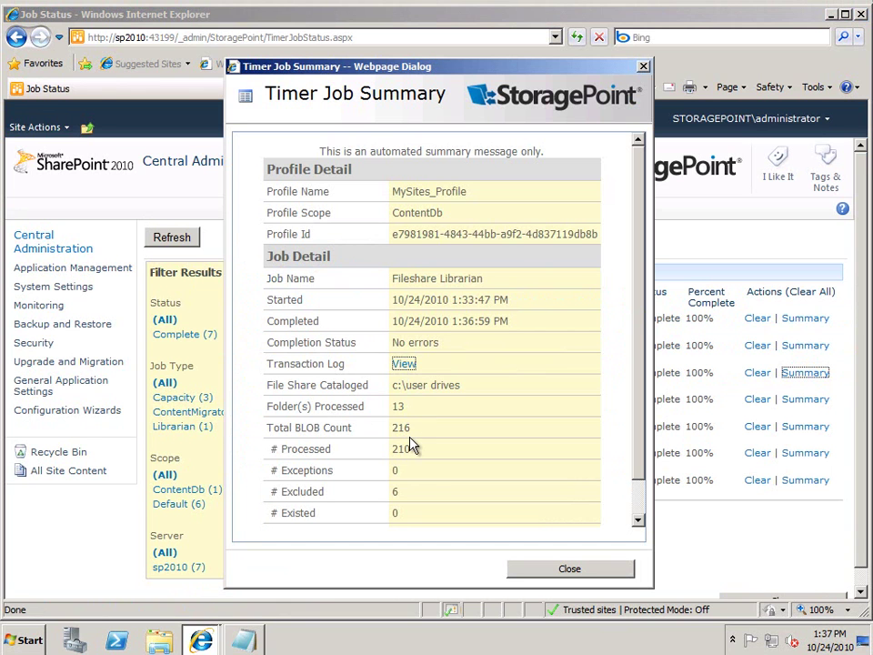
pyautogui.click(405, 365)
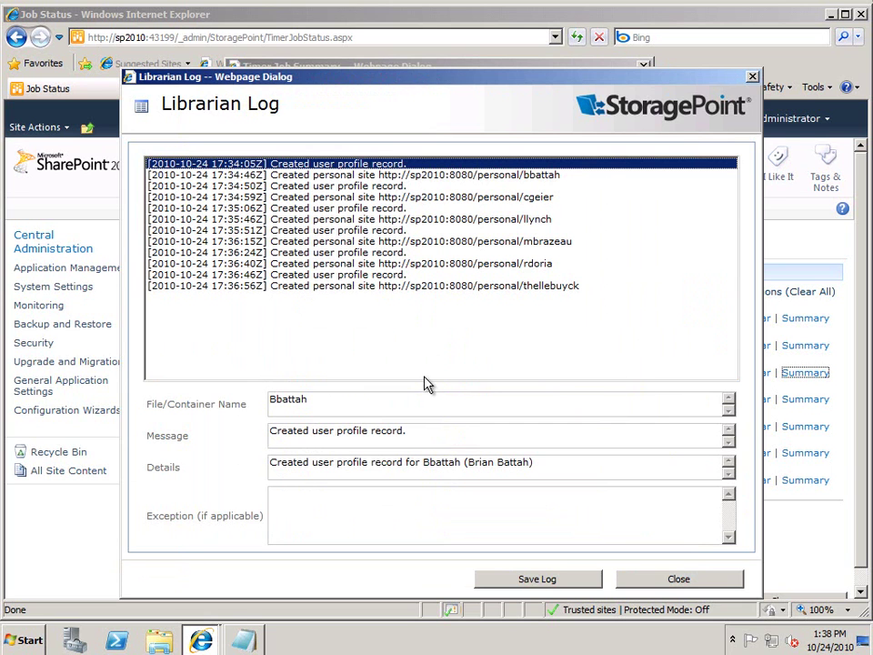
pyautogui.click(675, 578)
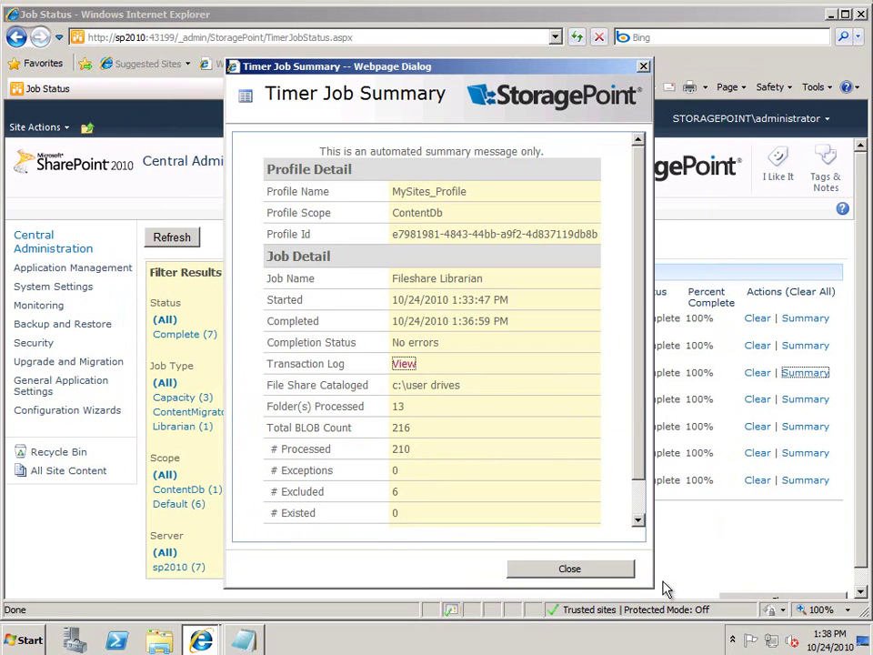
pyautogui.click(570, 573)
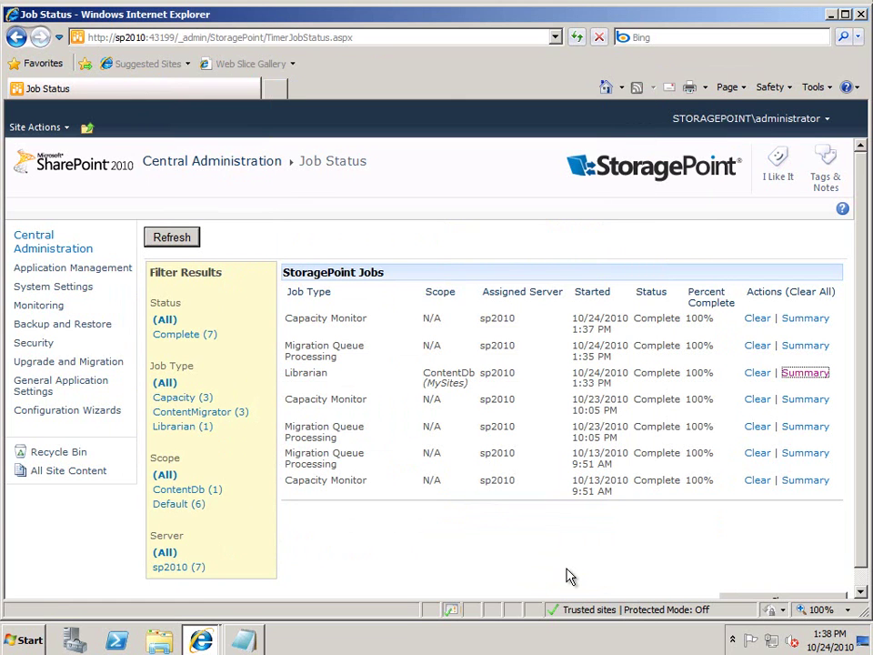
# - Go from the administrator's account menu to My Site's My Content page
pyautogui.click(824, 119)
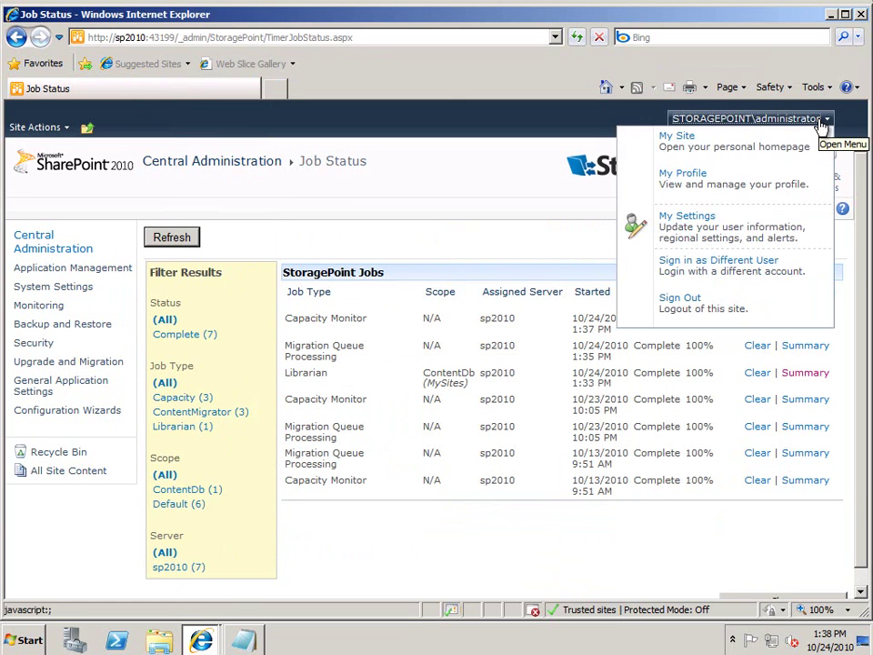
pyautogui.click(724, 151)
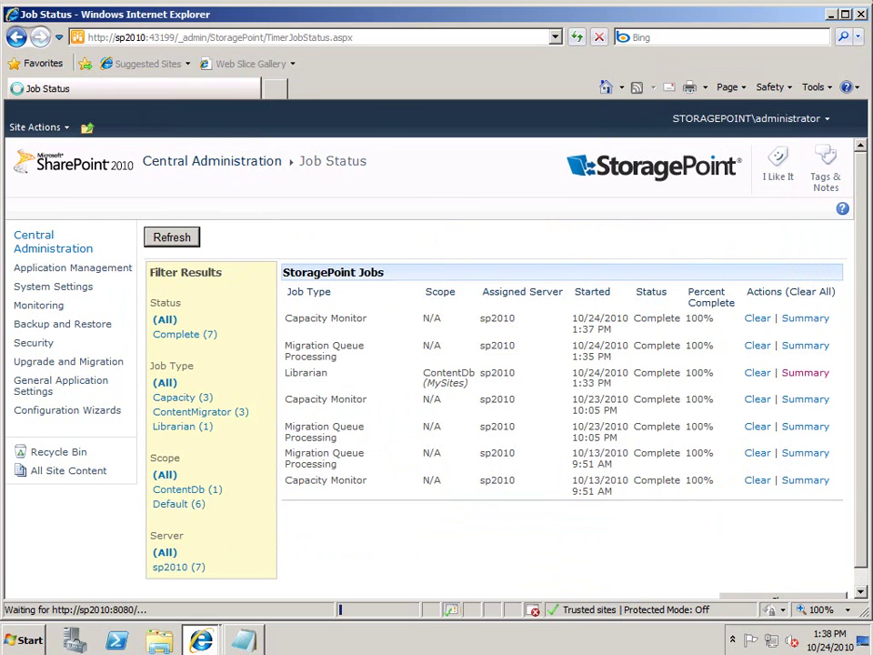
pyautogui.click(179, 119)
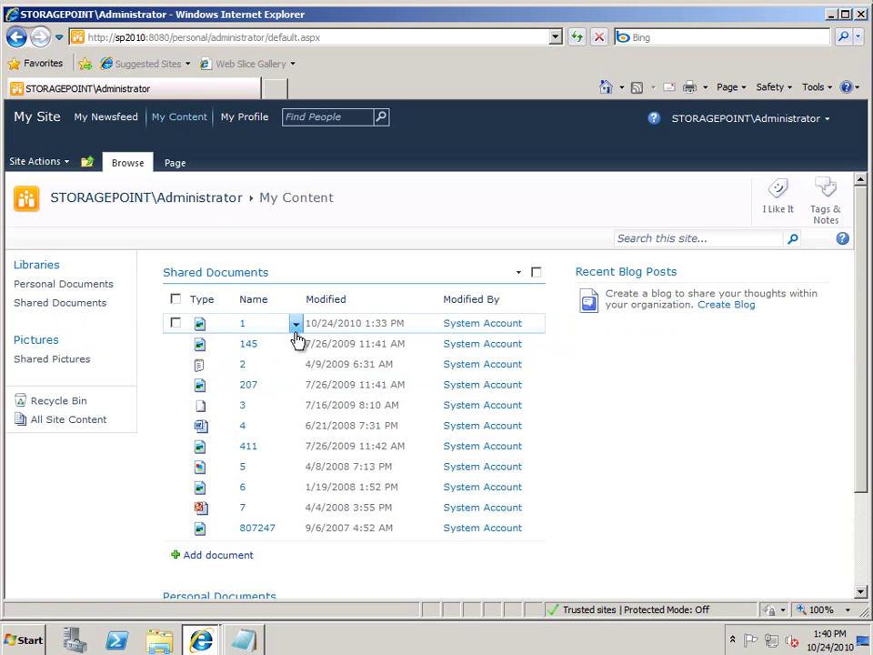
pyautogui.click(297, 326)
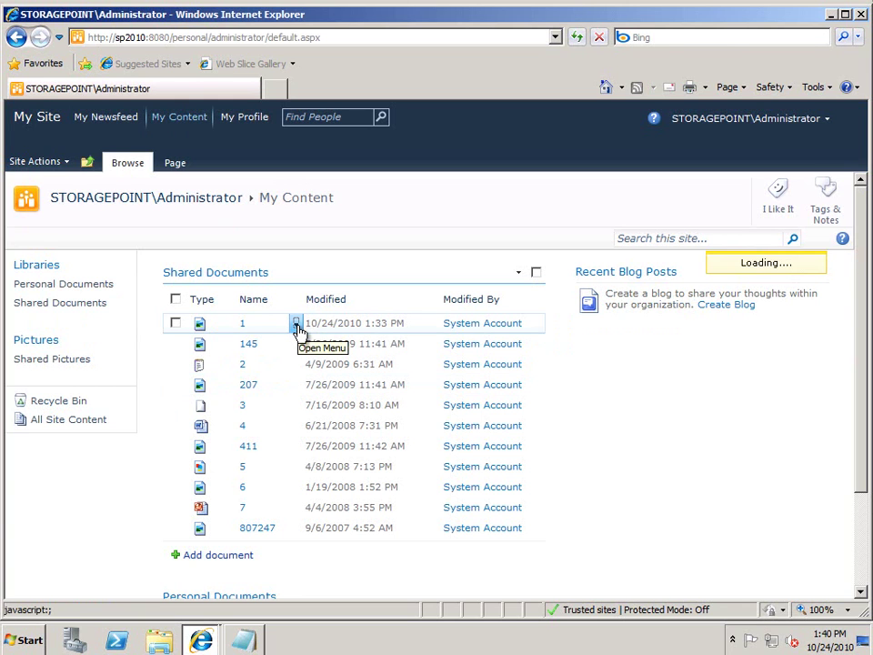
pyautogui.click(229, 488)
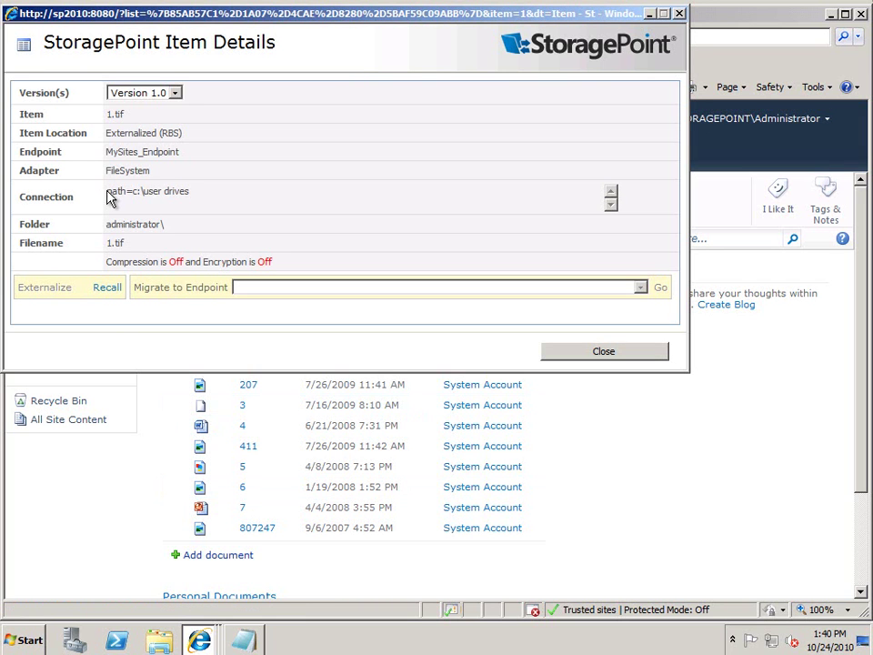
pyautogui.moveTo(108, 193); pyautogui.dragTo(213, 195)
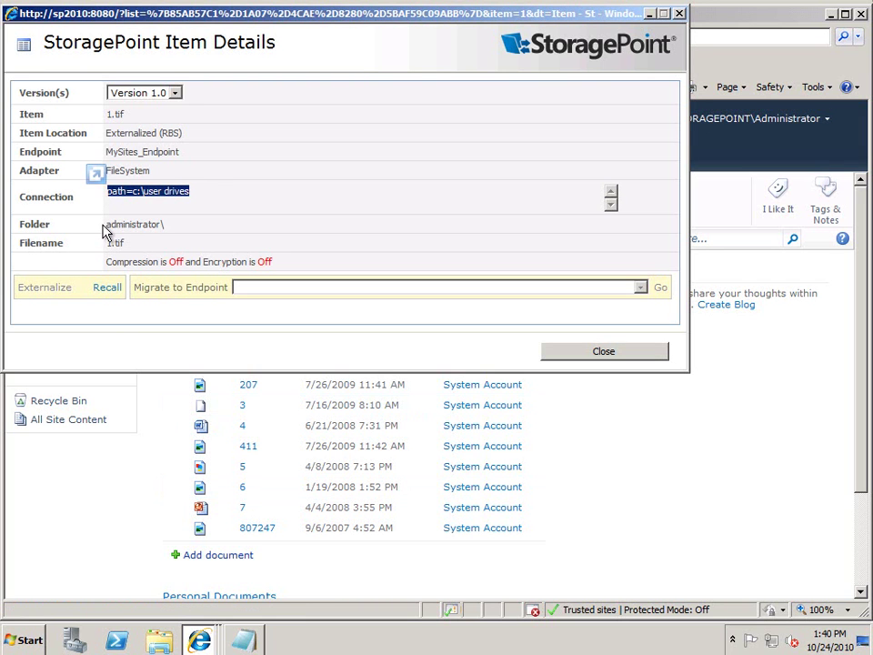
pyautogui.moveTo(105, 226); pyautogui.dragTo(180, 227)
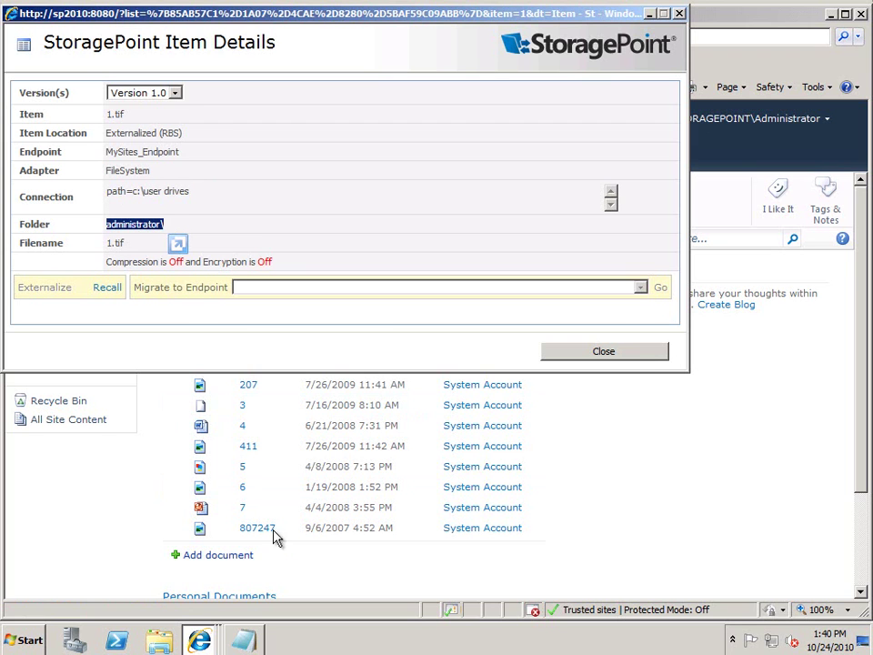
pyautogui.click(634, 359)
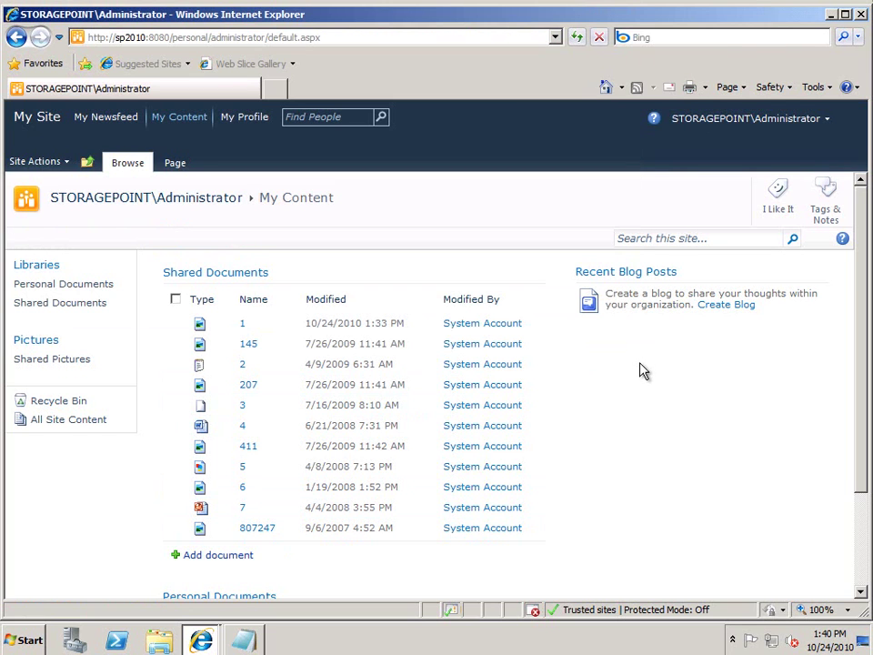
# - Close the extra IE window and open My Content via My Site from the Media site
pyautogui.click(863, 19)
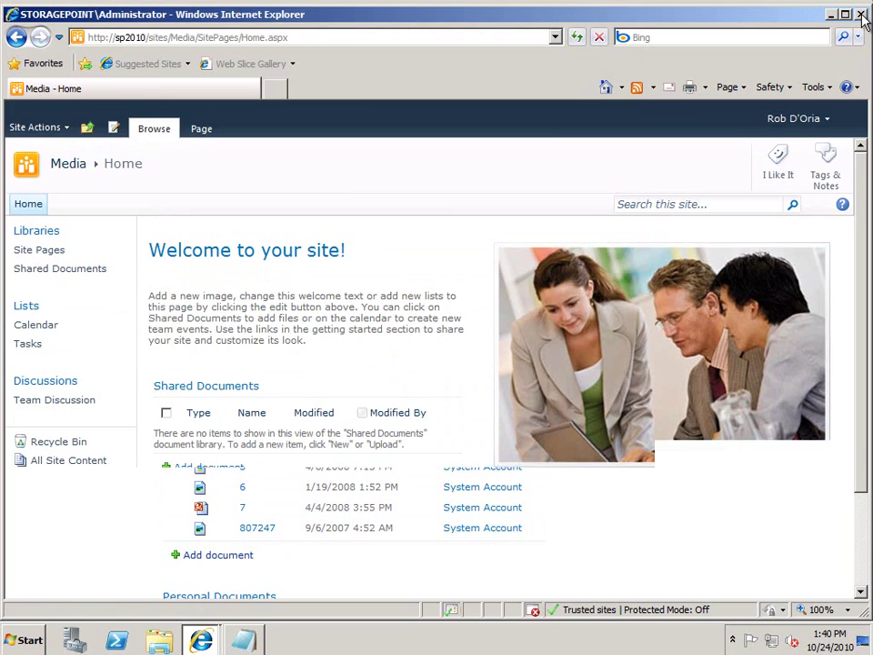
pyautogui.click(827, 120)
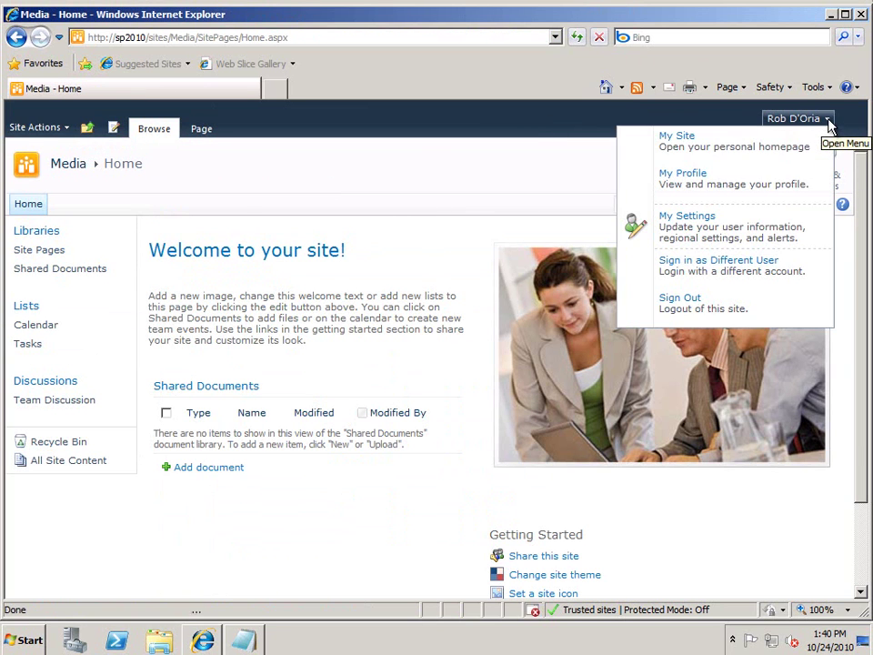
pyautogui.click(746, 151)
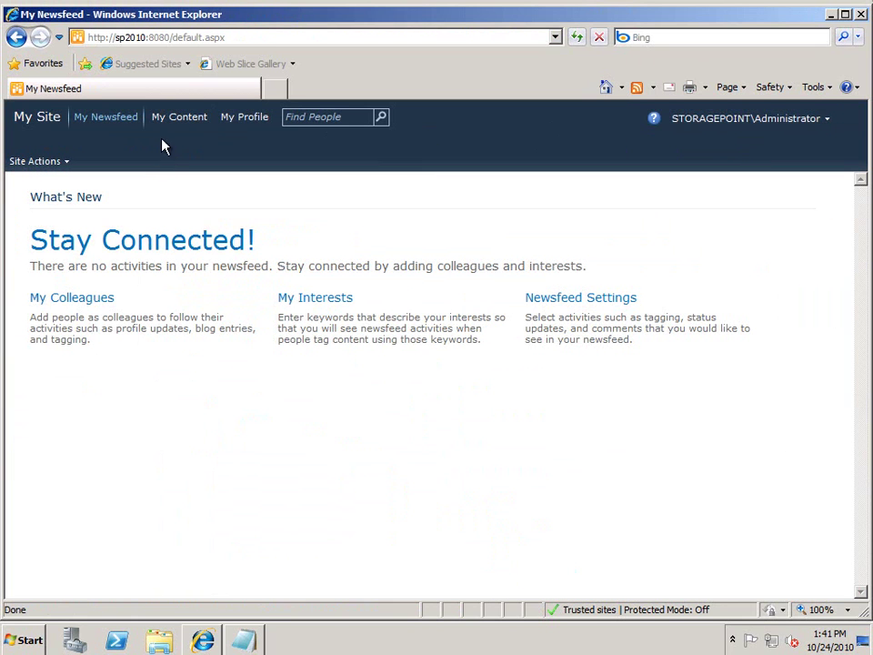
pyautogui.click(179, 119)
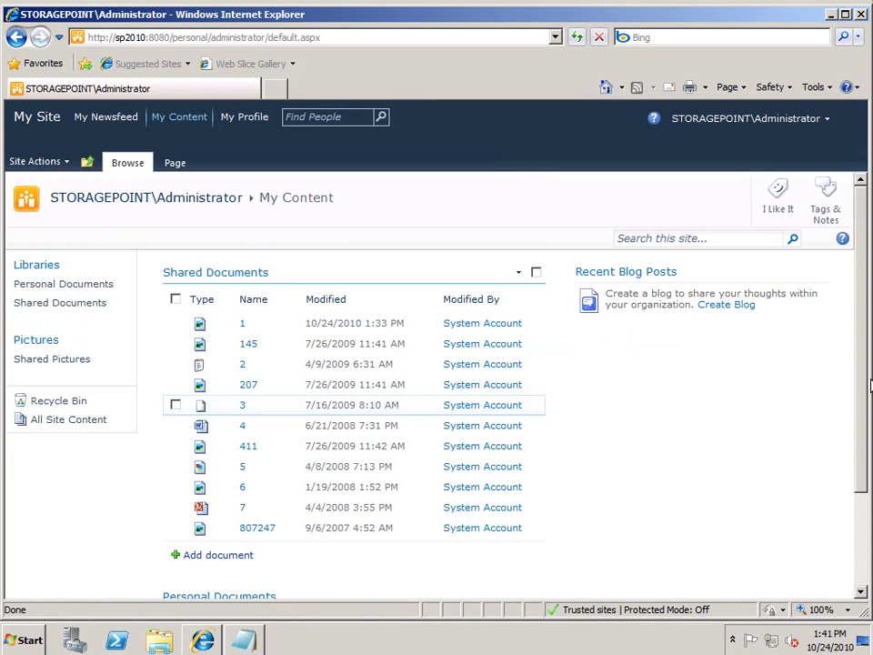